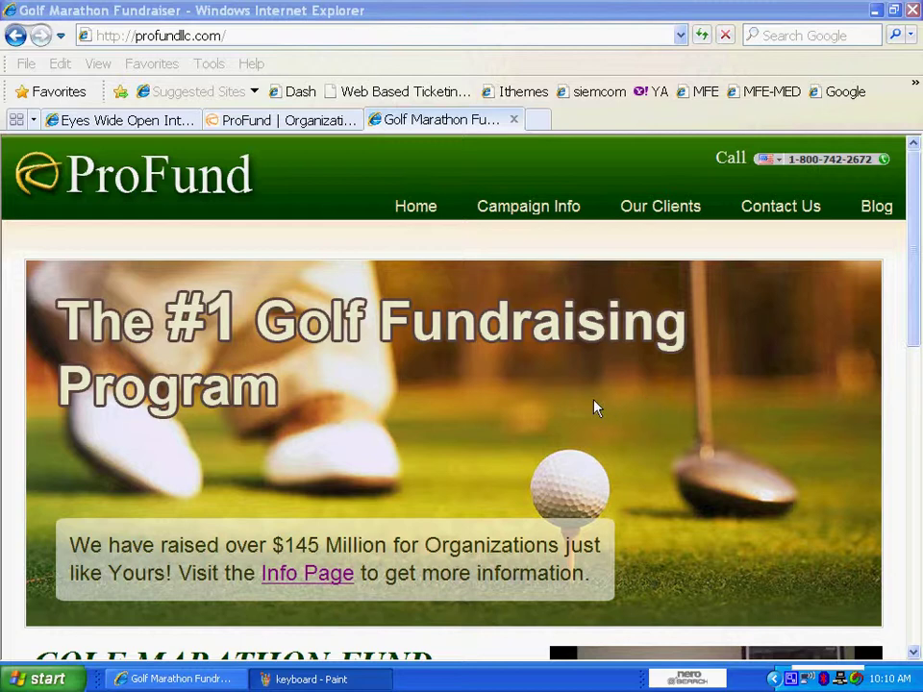
Step: Launch Paint from Start > All Programs > Accessories to get a blank untitled canvas
click(50, 679)
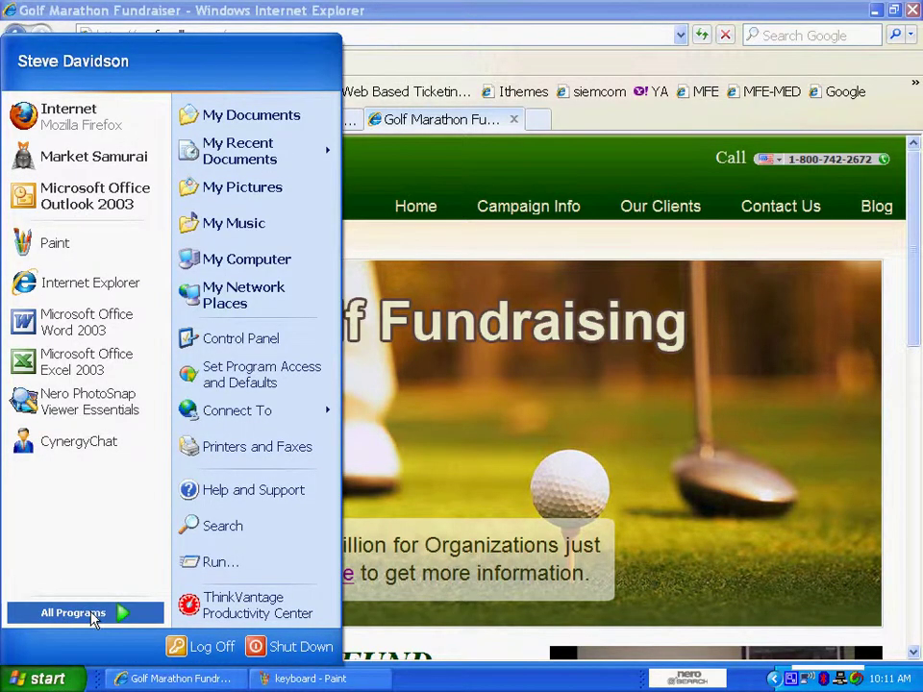
click(93, 615)
mouse_move(294, 152)
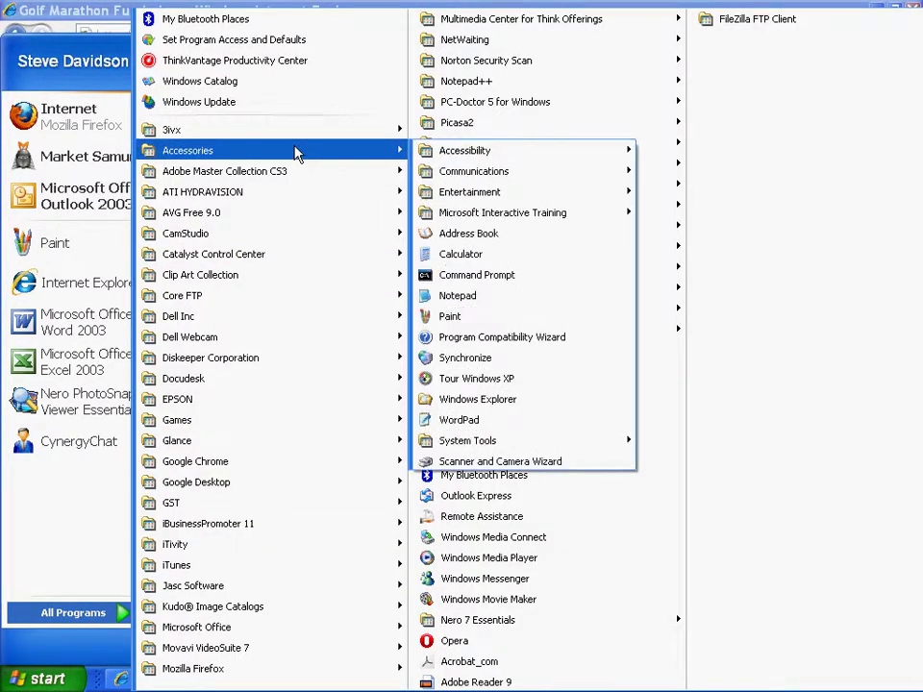
click(483, 317)
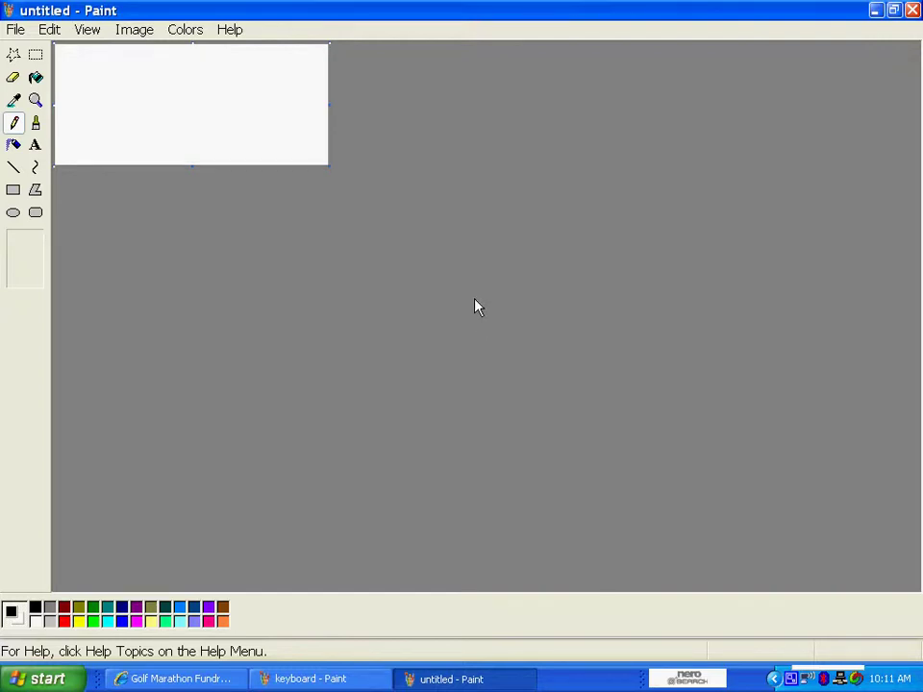
Step: Bring the 'keyboard - Paint' window with the keyboard diagram to the front
click(360, 681)
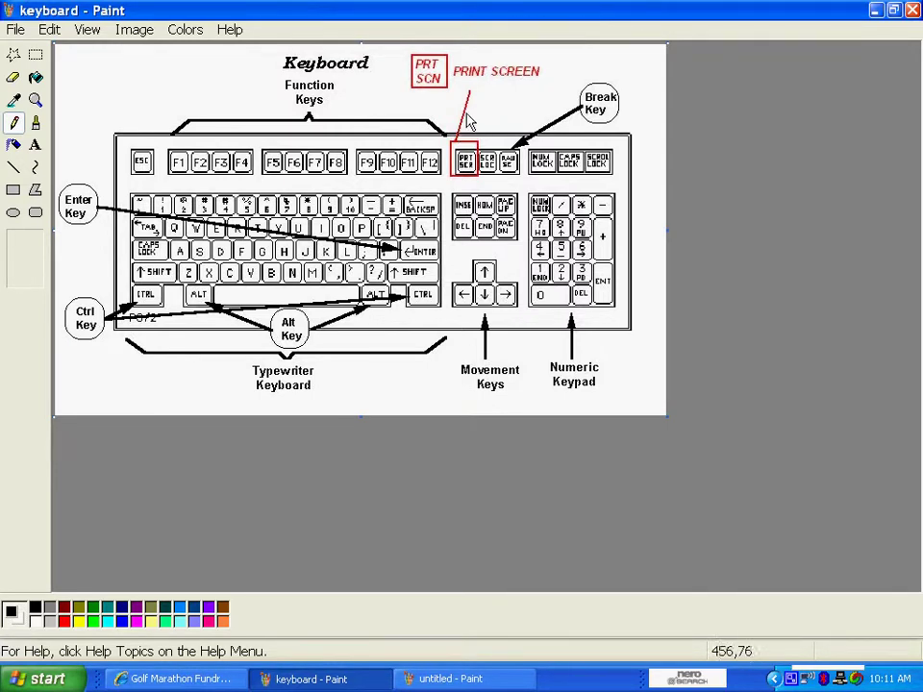
Step: View the Eyes Wide Open International home page in Internet Explorer, then return to untitled Paint
click(178, 681)
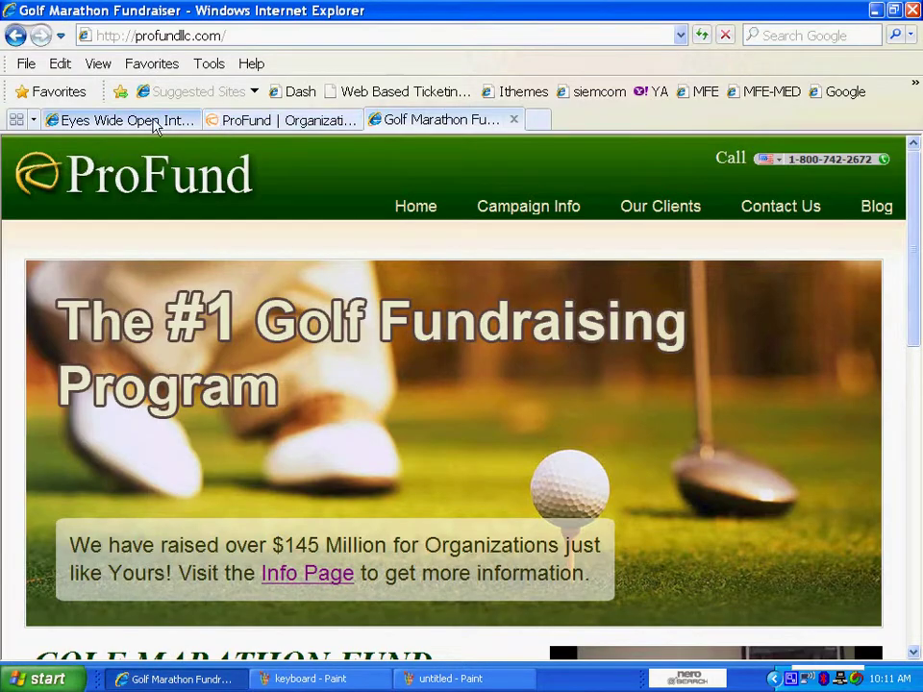
click(105, 121)
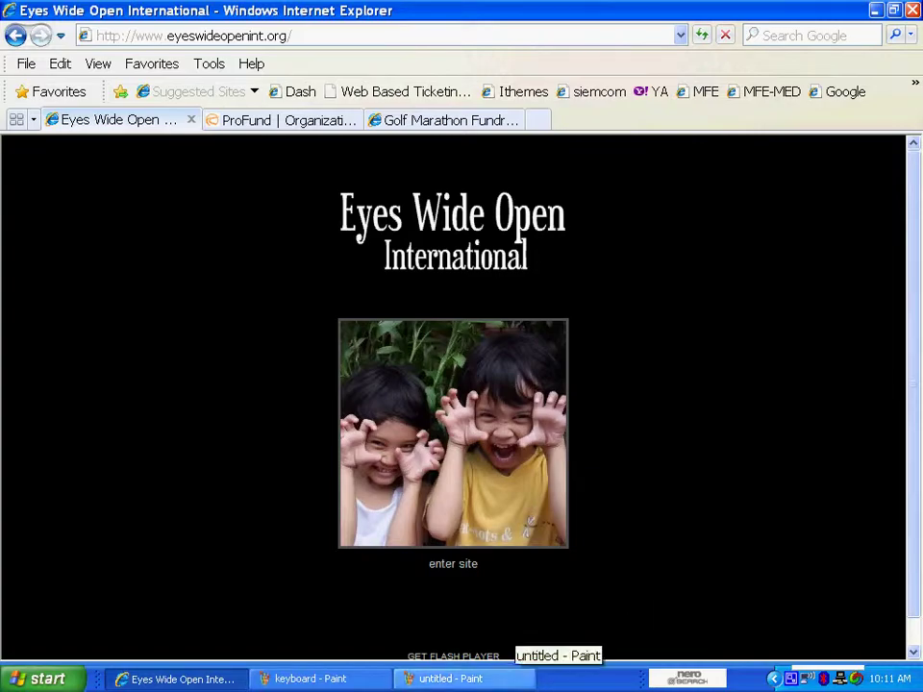
click(494, 679)
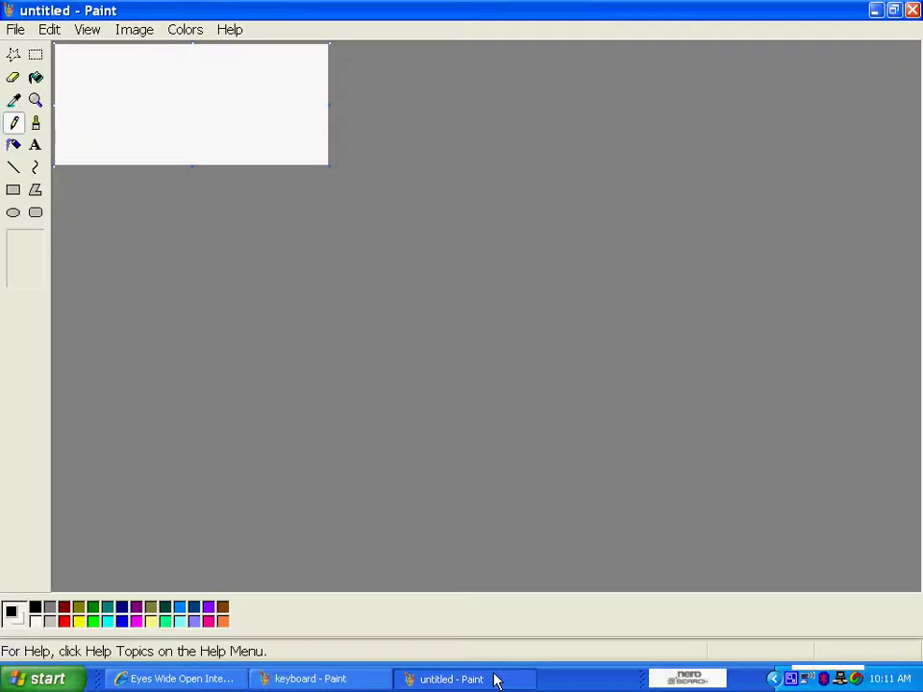
Step: Paste the Eyes Wide Open International web page screenshot into the untitled canvas
click(45, 32)
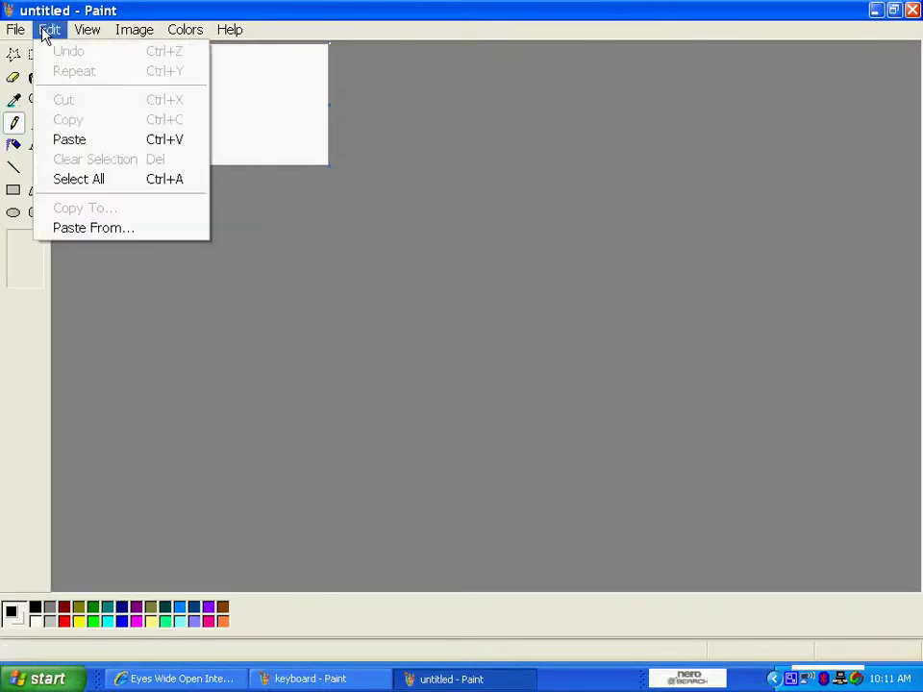
click(96, 143)
mouse_move(919, 263)
mouse_down()
mouse_move(918, 332)
mouse_move(916, 314)
mouse_up()
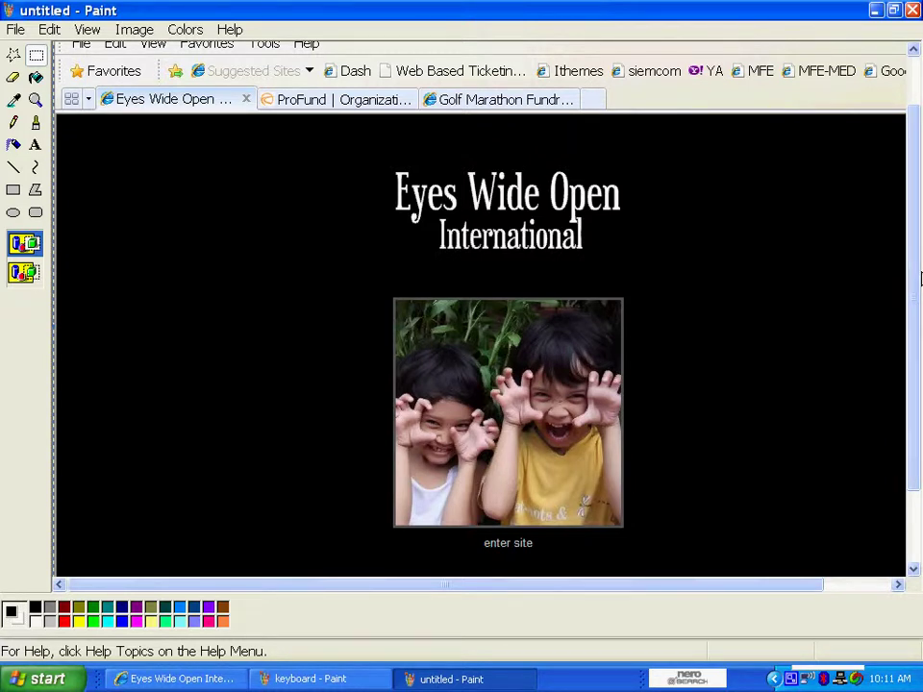
click(35, 55)
Step: Move the Eyes Wide Open International title to sit right of the children's photo
drag(382, 165, 629, 262)
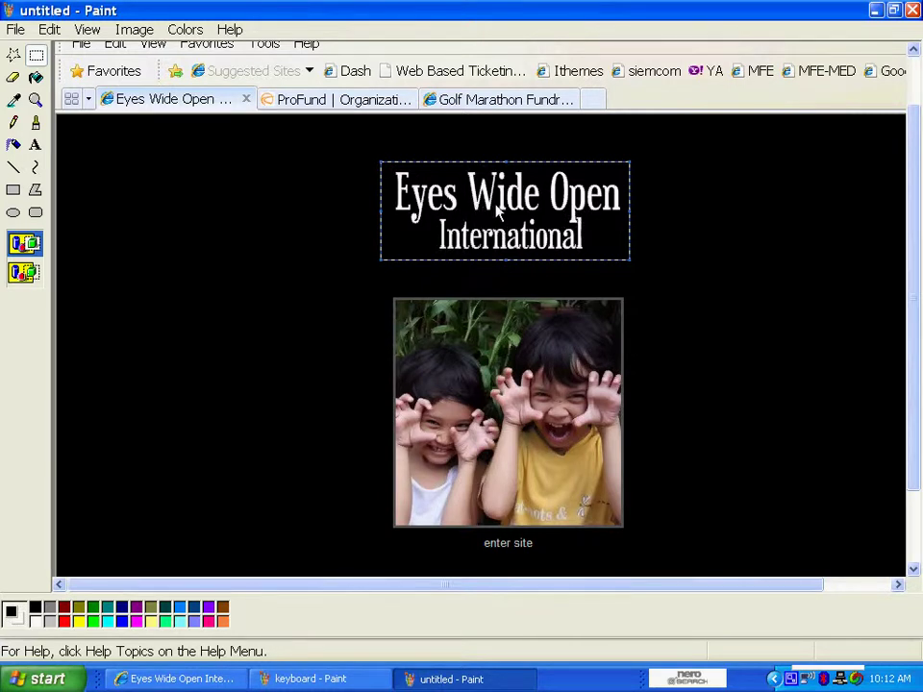
drag(452, 199, 697, 384)
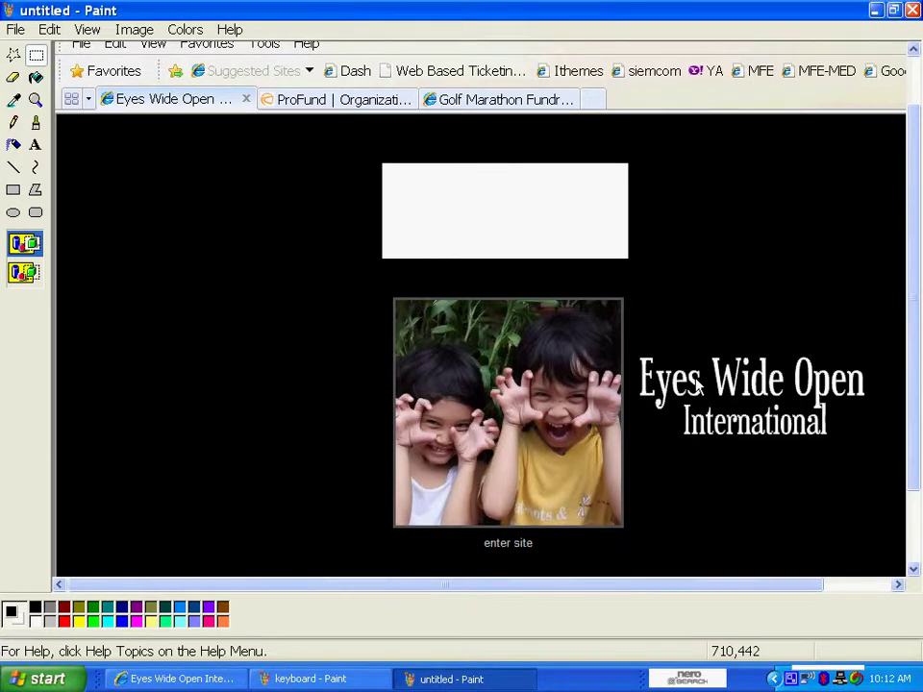
drag(697, 384, 698, 390)
click(169, 265)
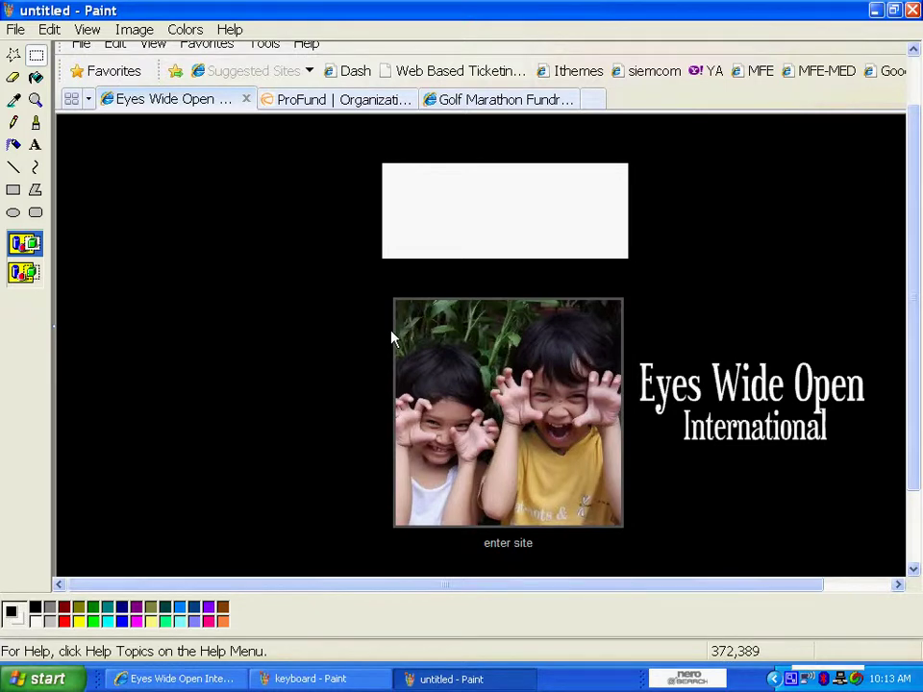
Step: Select the band spanning the children's photo and the title
mouse_move(384, 330)
mouse_down()
mouse_move(610, 352)
mouse_move(894, 421)
mouse_move(871, 517)
mouse_move(872, 484)
mouse_up()
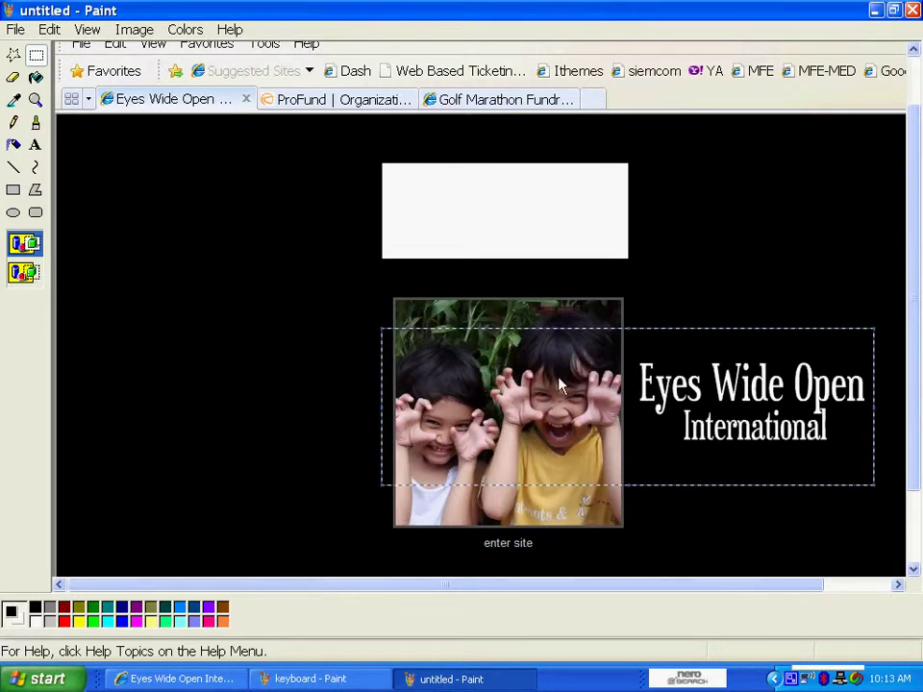
right_click(652, 397)
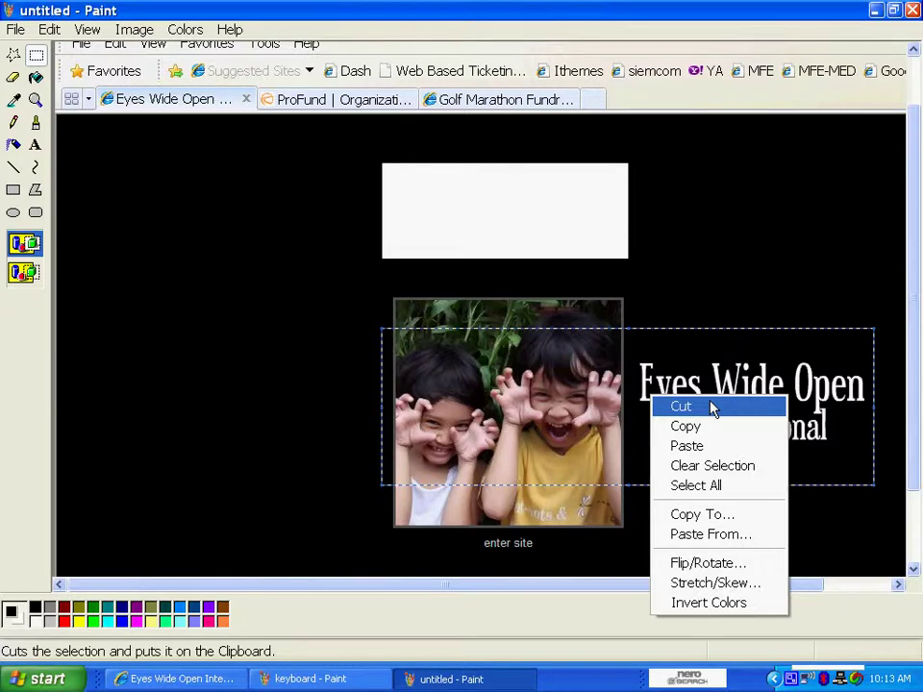
click(46, 31)
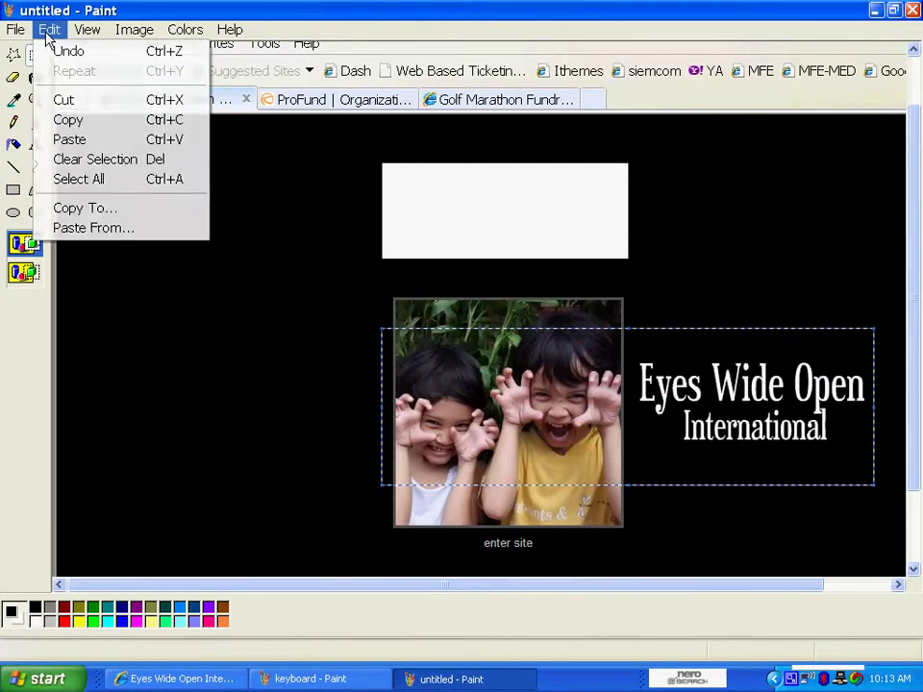
Step: Cut the photo-and-title band, then start a new image without saving the screenshot
click(81, 102)
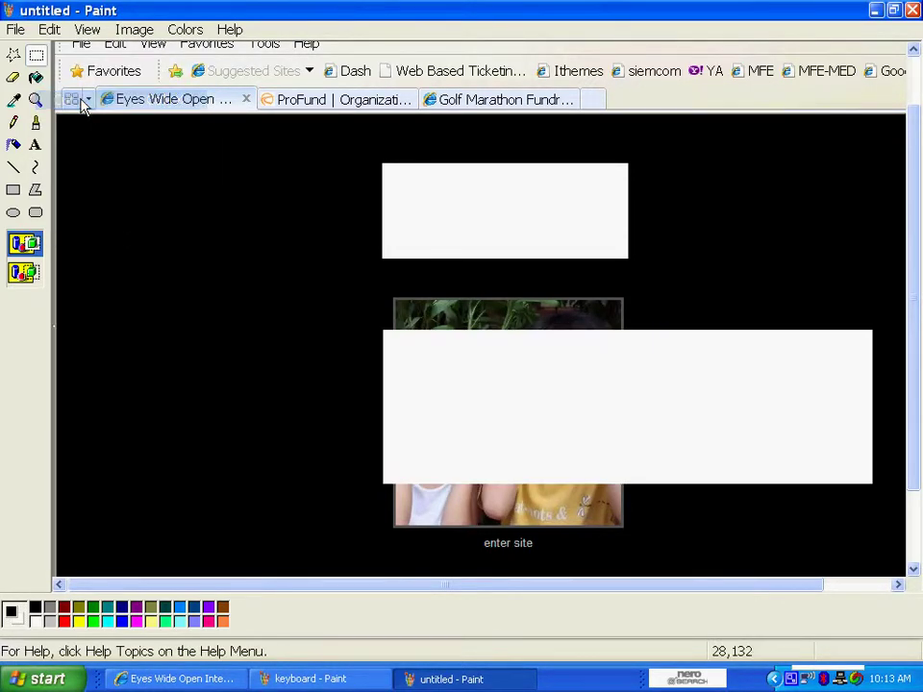
click(16, 31)
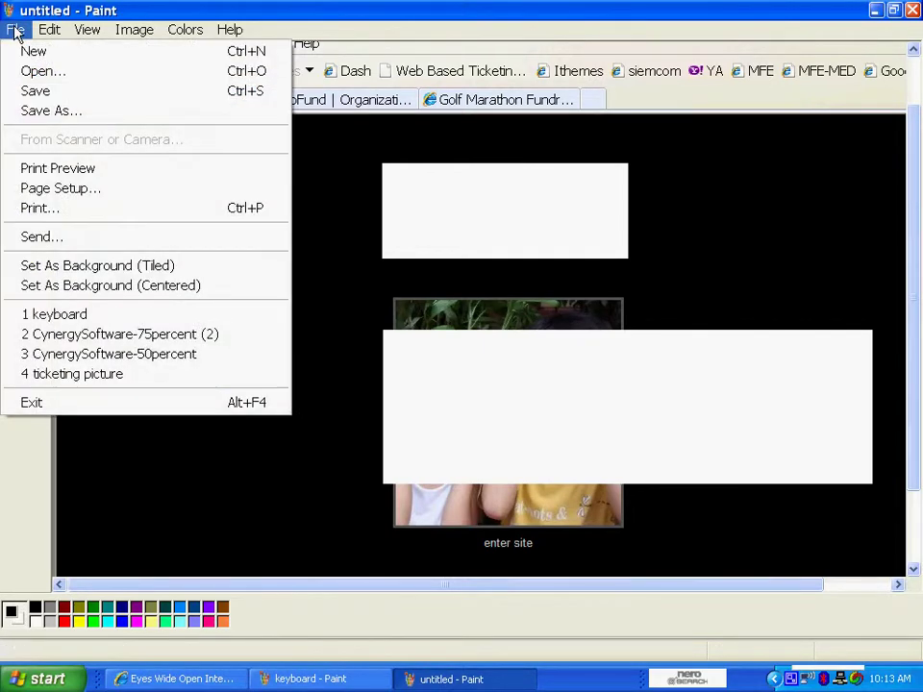
click(58, 54)
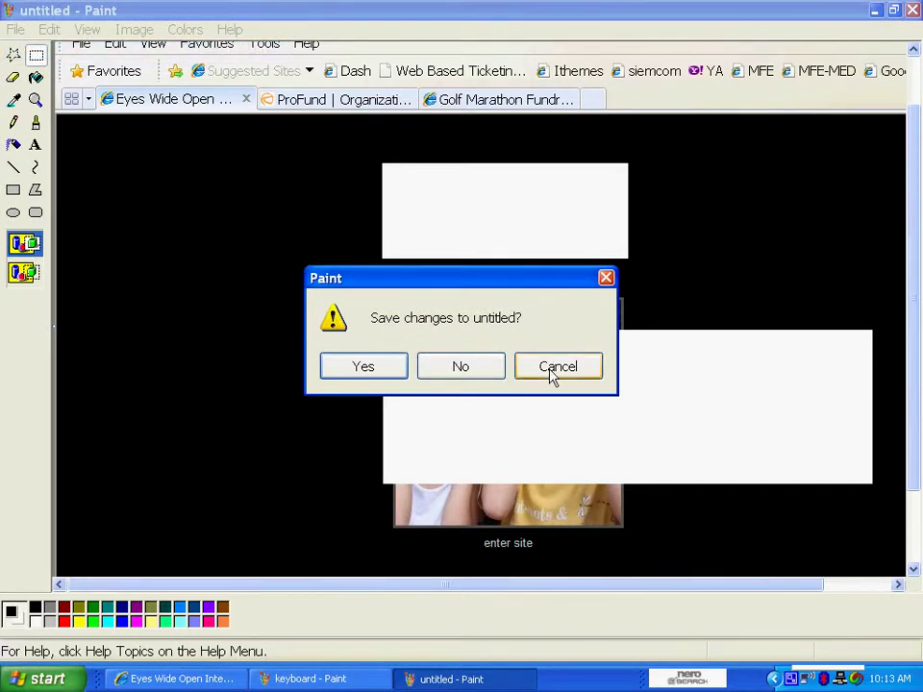
click(462, 367)
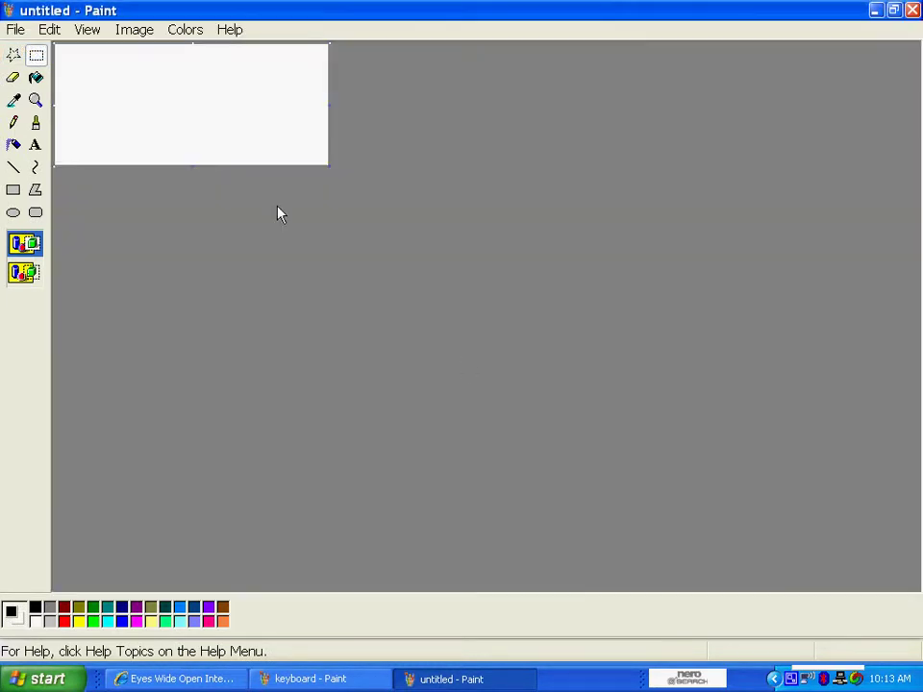
click(46, 30)
Step: Paste the banner into the new image and trim the canvas to the banner's edges
click(82, 142)
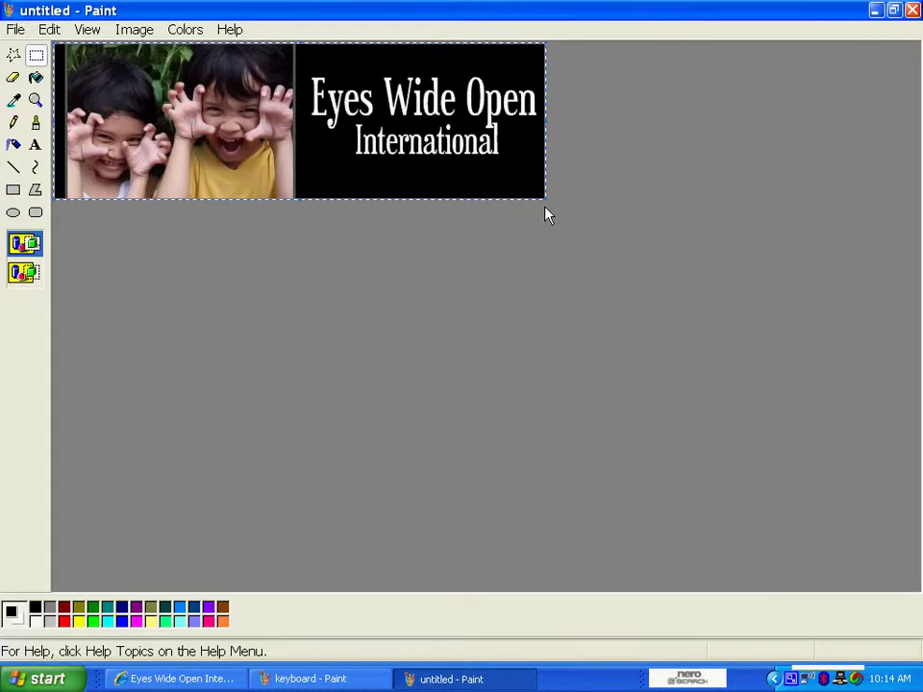
key(Delete)
drag(545, 203, 297, 160)
drag(298, 159, 302, 164)
key(ctrl+v)
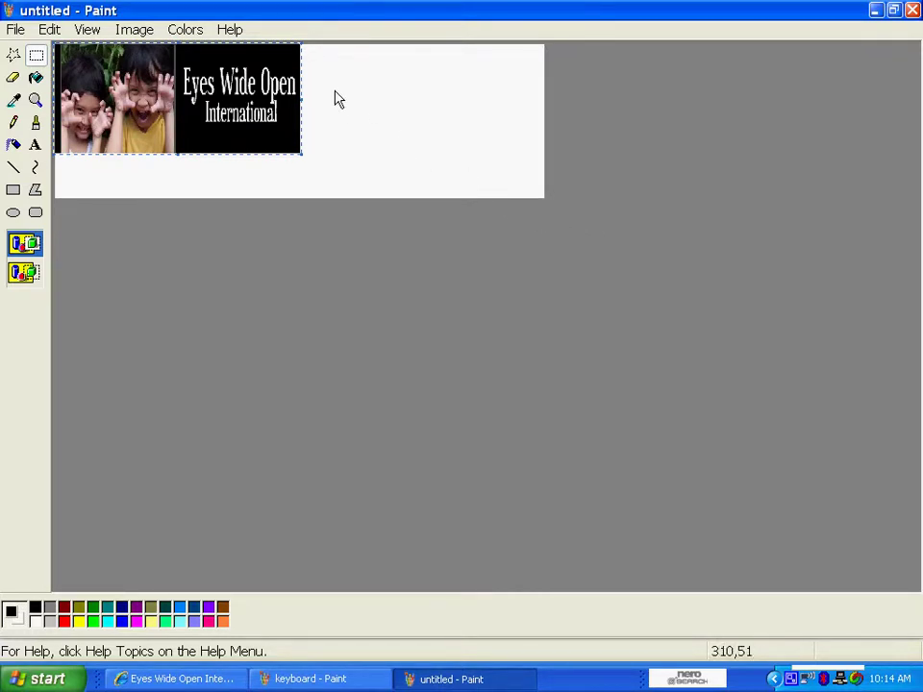
click(456, 153)
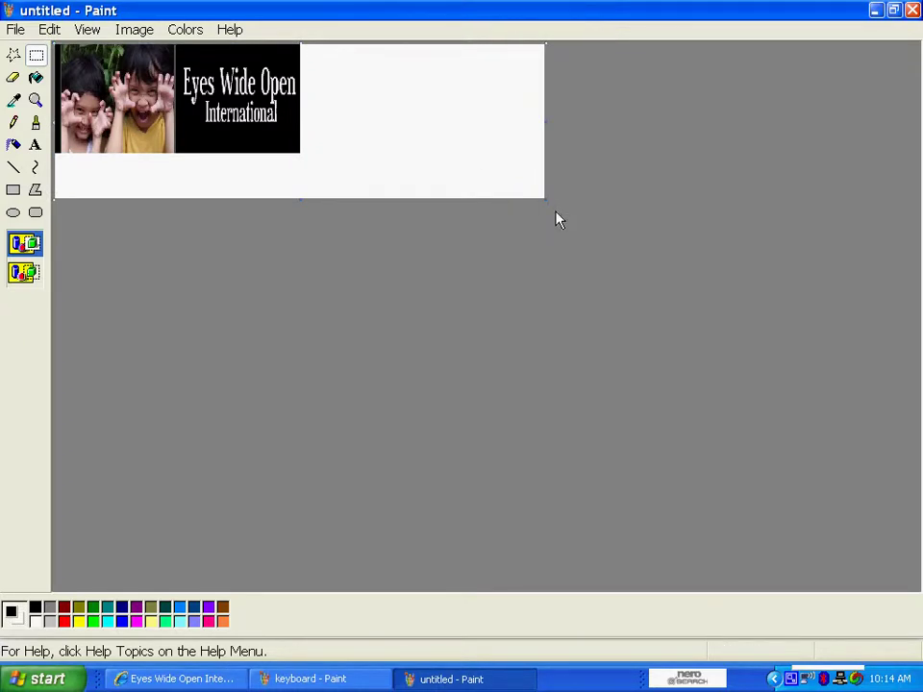
drag(544, 199, 301, 152)
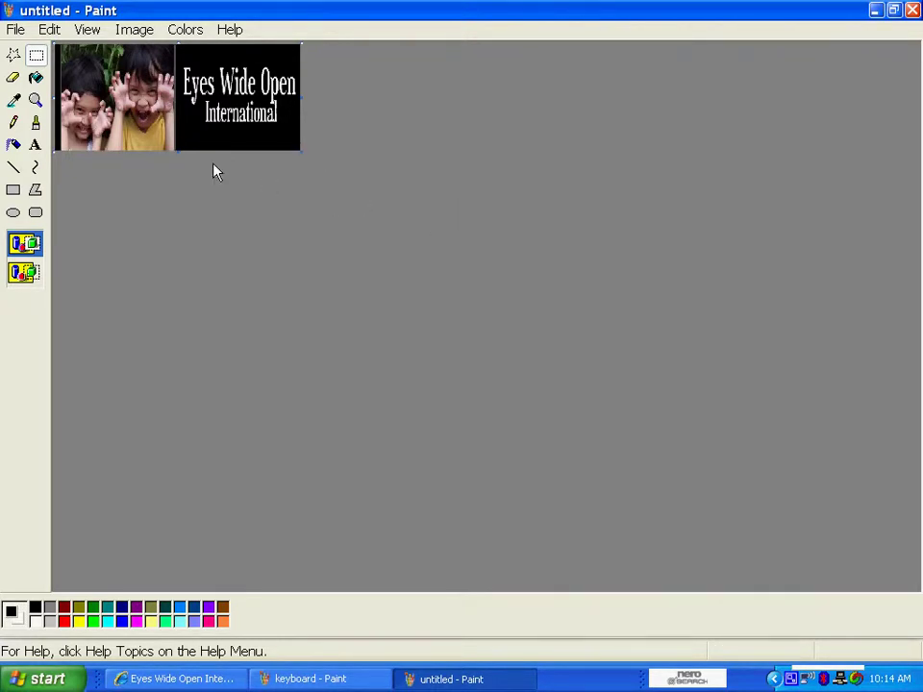
Step: Confirm in Image Attributes that the banner is 272 by 118 pixels
click(144, 31)
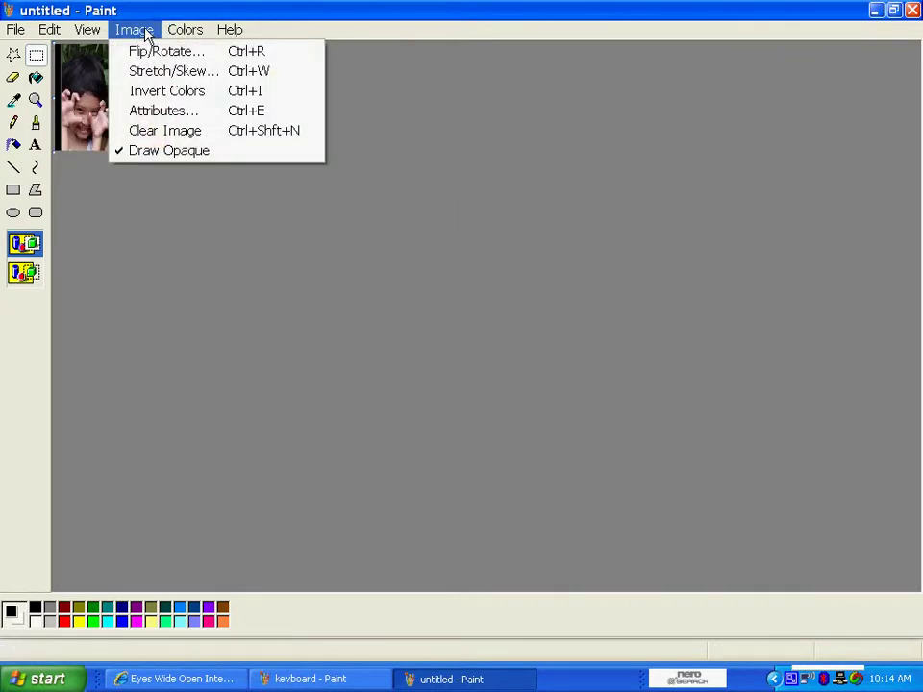
click(178, 112)
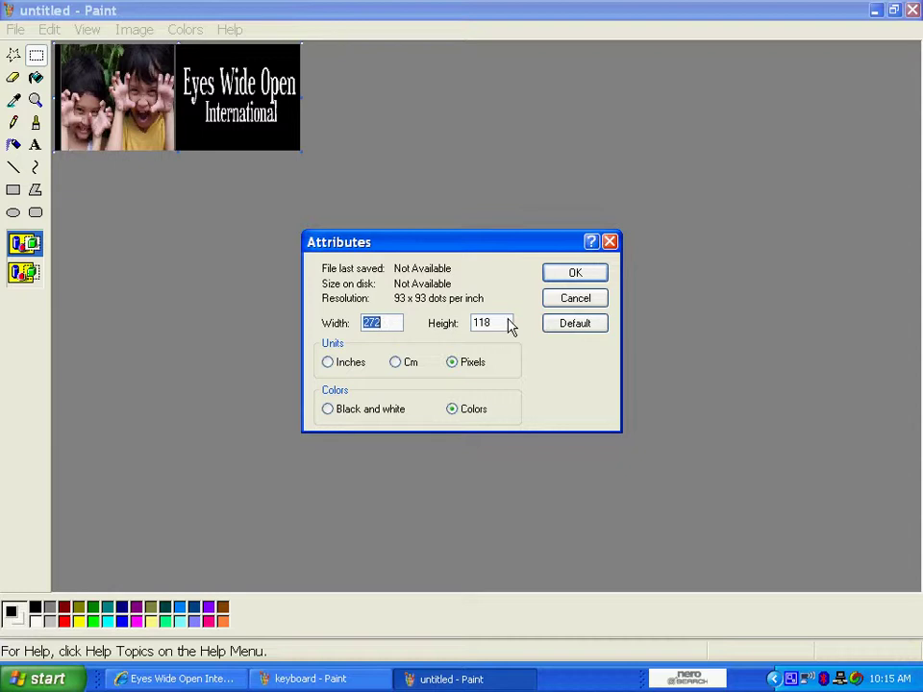
click(575, 272)
Step: Save the banner to the Desktop as a JPEG named Eyeswide
click(15, 31)
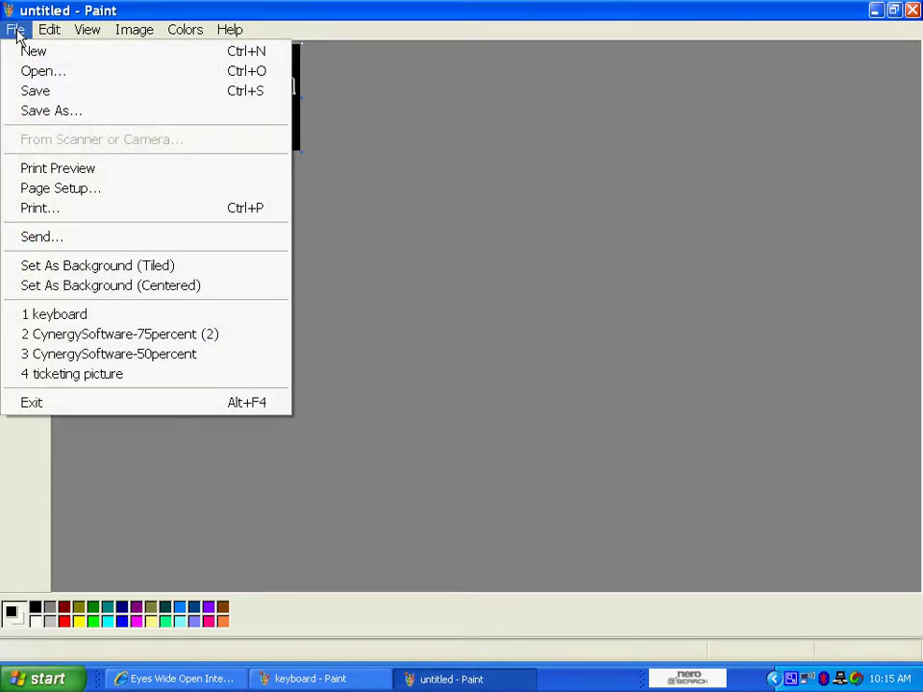
click(74, 109)
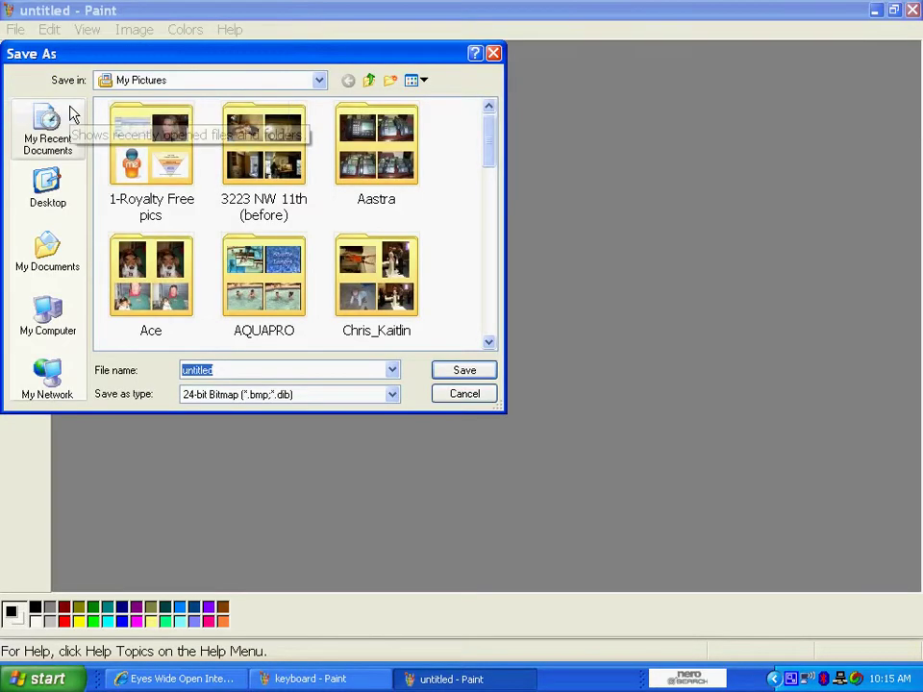
click(48, 187)
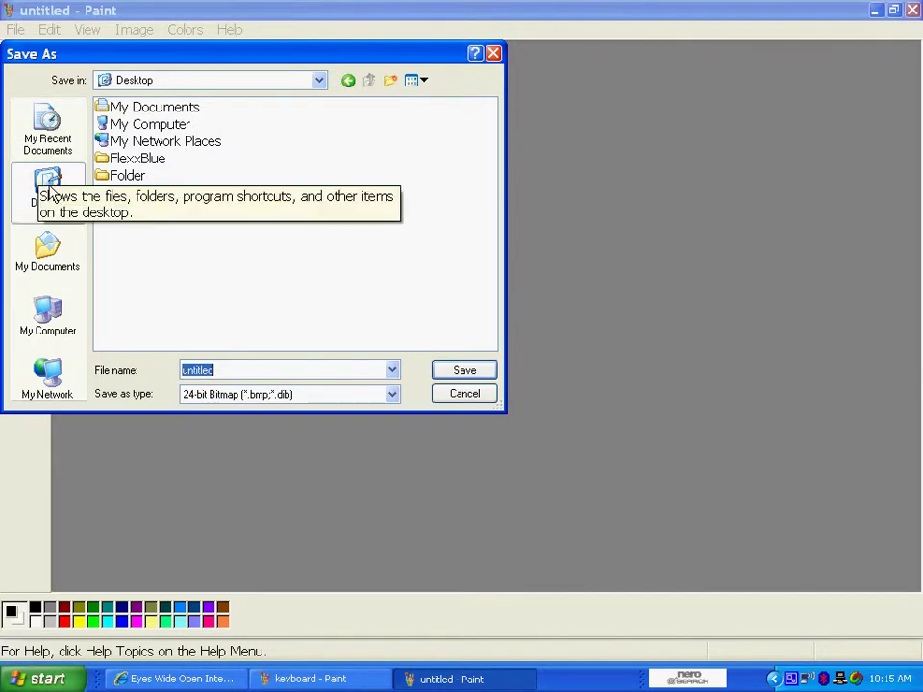
click(392, 398)
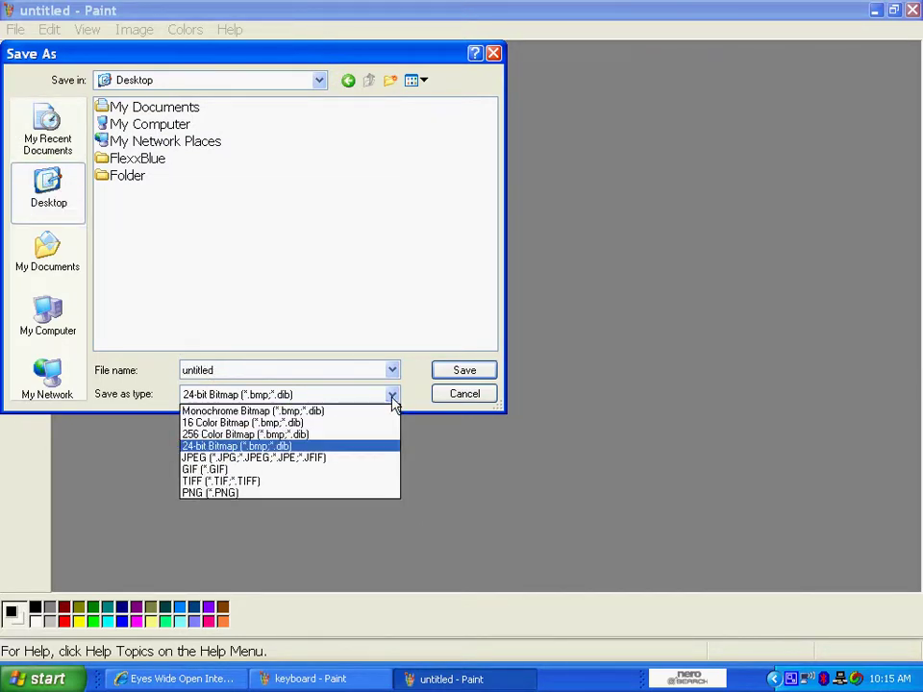
click(343, 465)
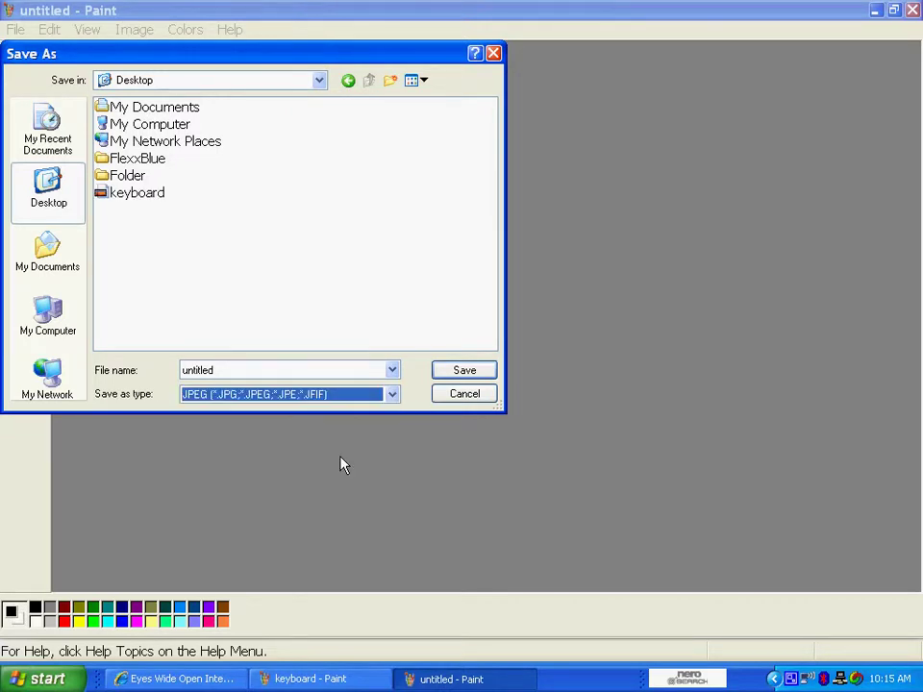
double_click(233, 371)
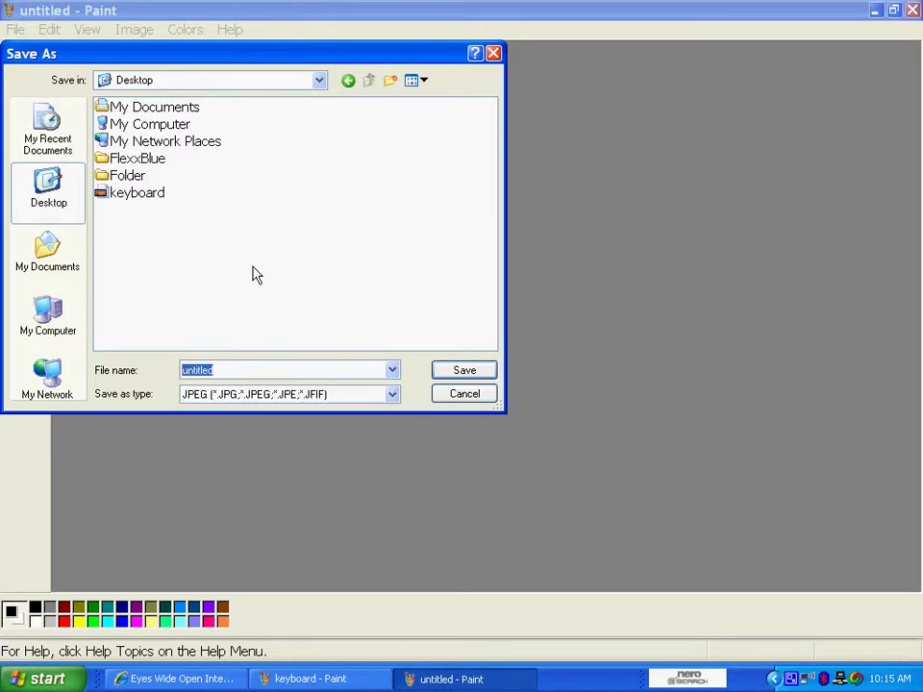
text(Eyeswide)
click(467, 374)
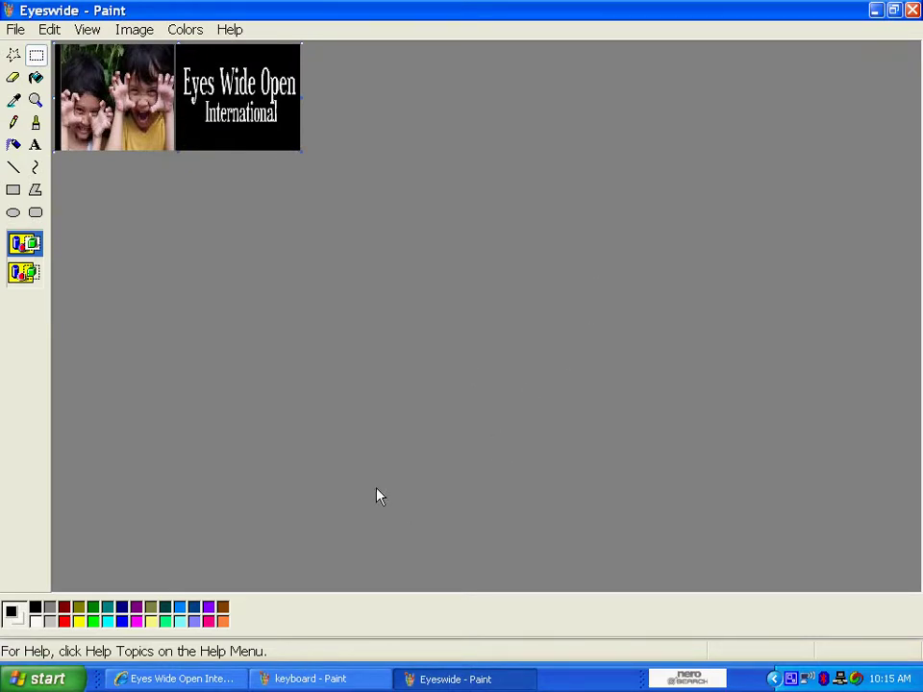
Step: Open ProFund's Organization Logo Uploader page in Internet Explorer and its Choose File dialog
click(204, 677)
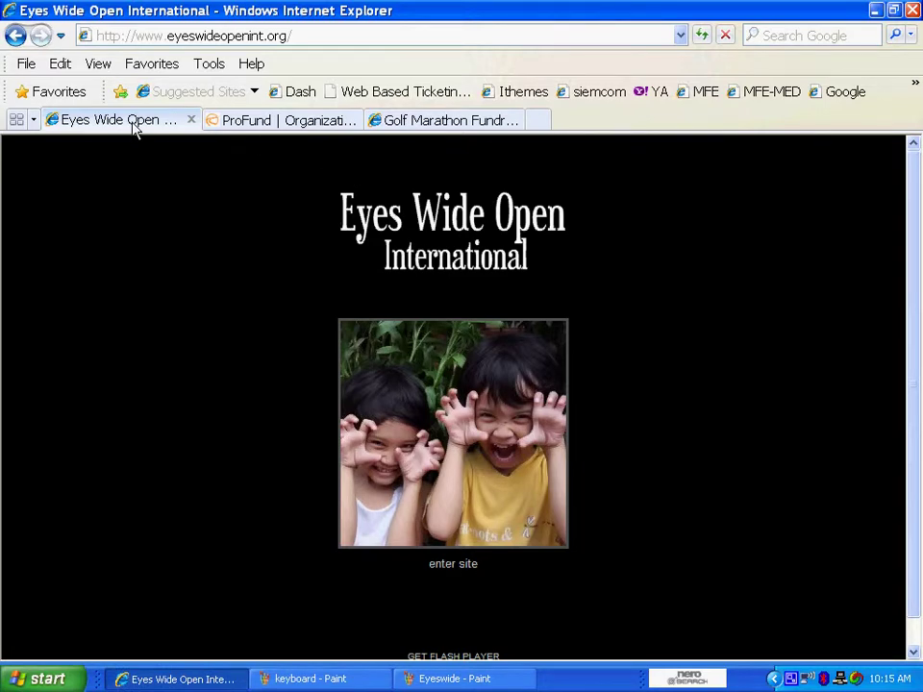
click(398, 127)
click(284, 126)
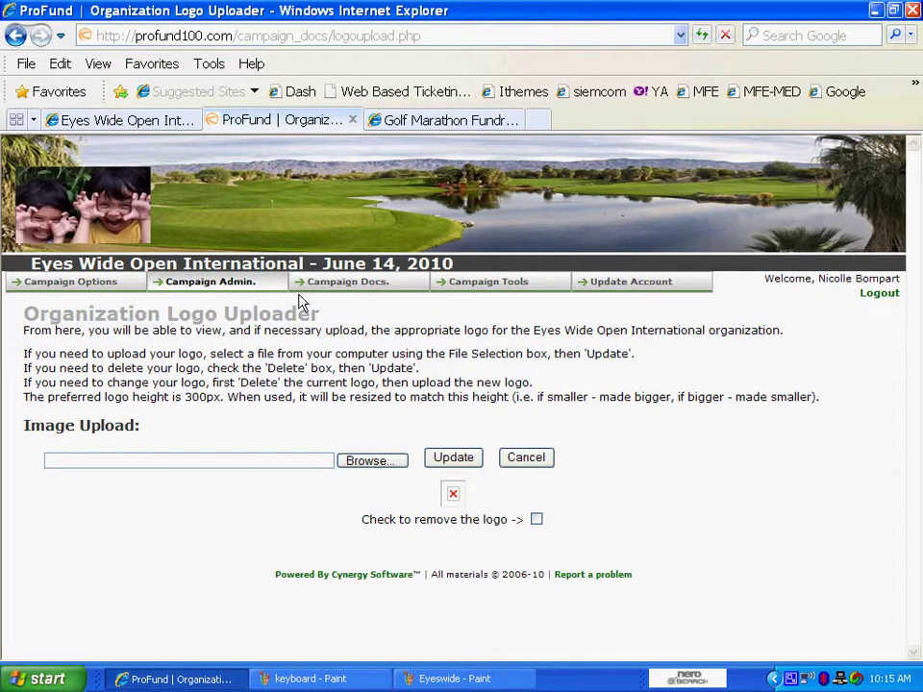
mouse_move(221, 289)
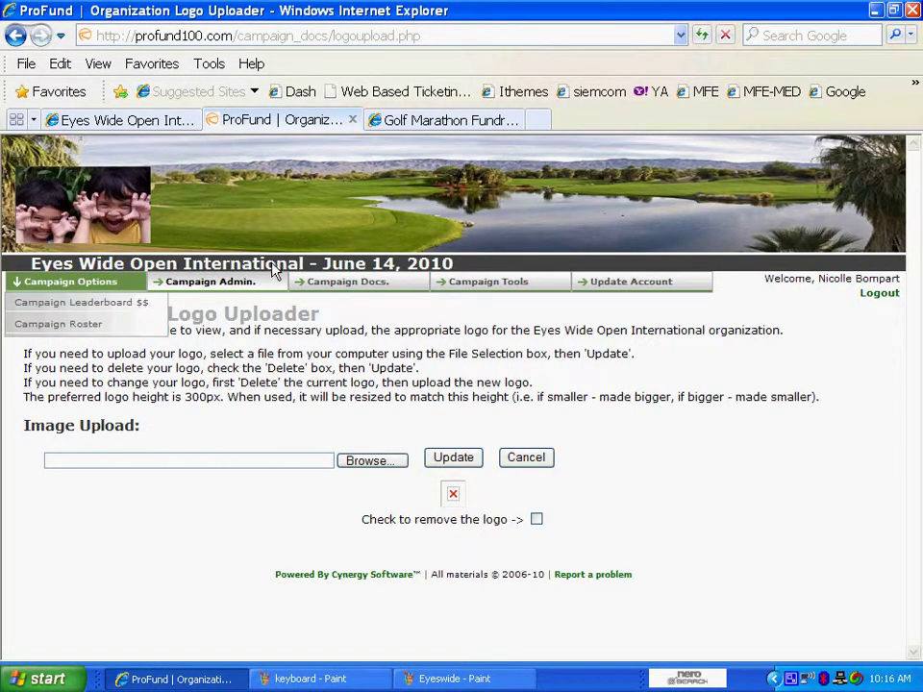
mouse_move(317, 281)
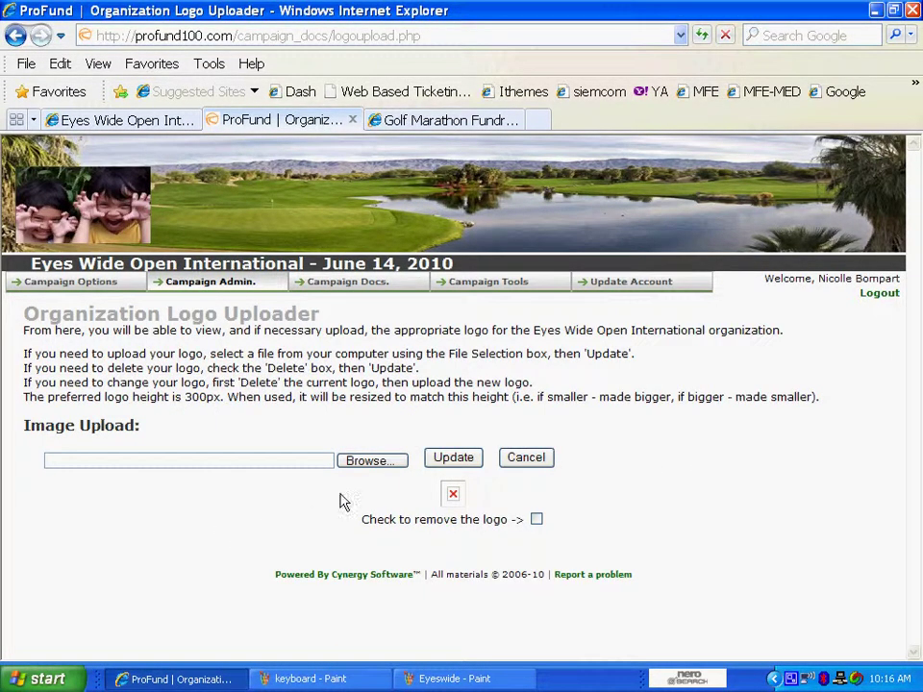
click(368, 461)
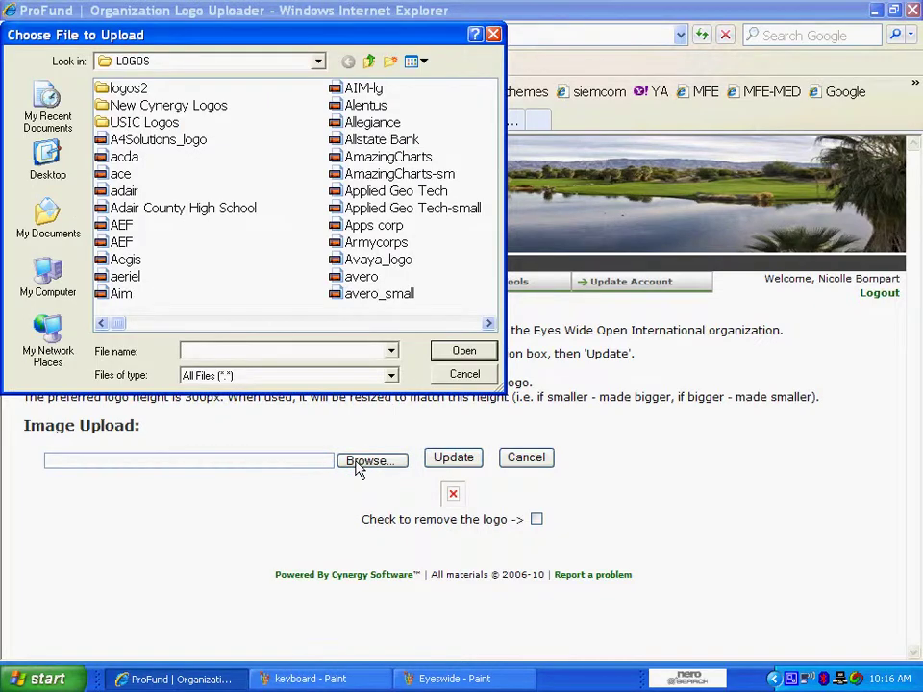
click(41, 165)
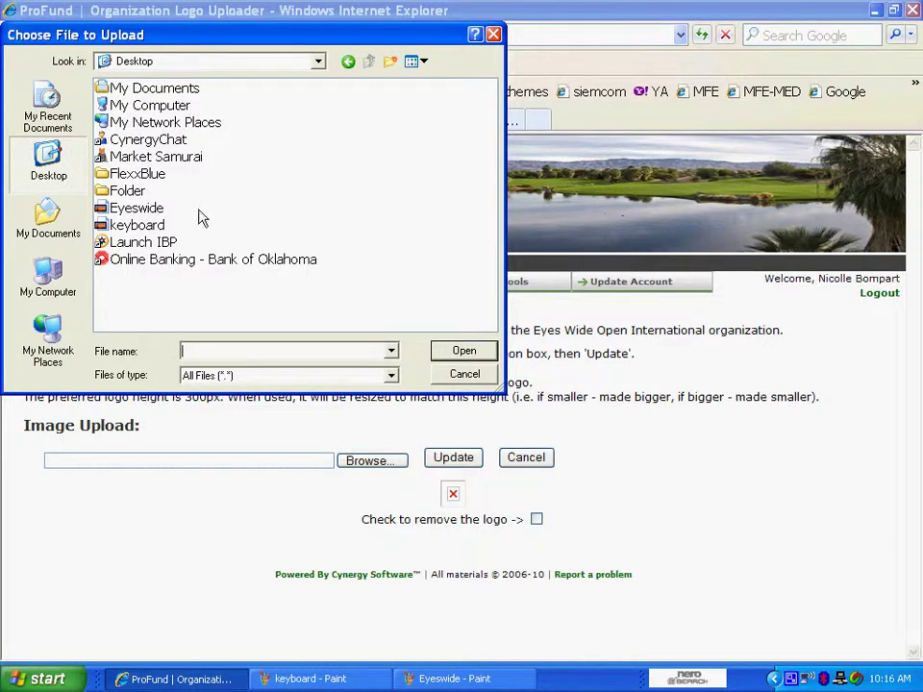
click(135, 211)
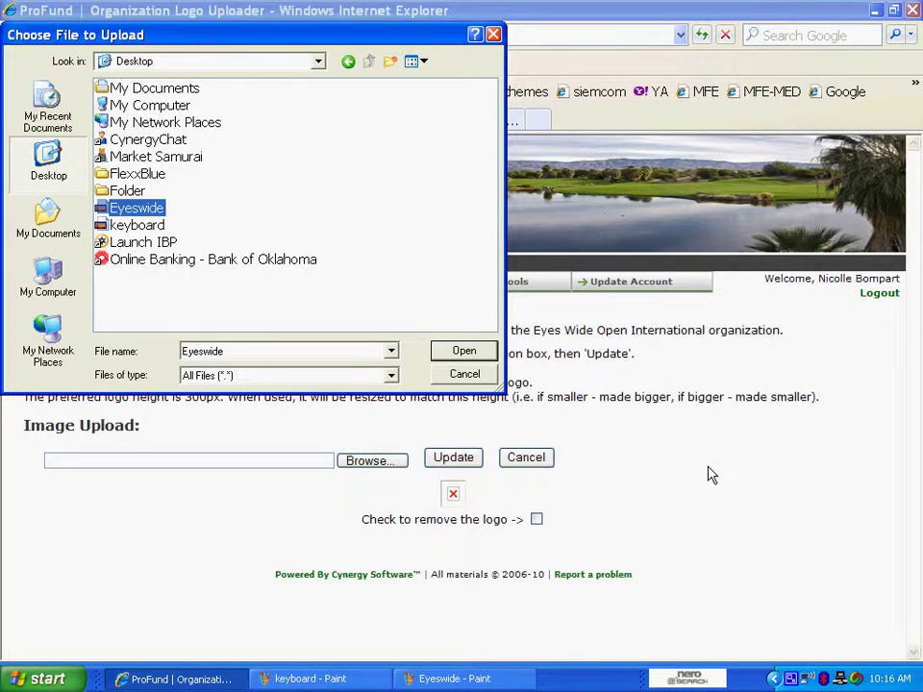
click(493, 36)
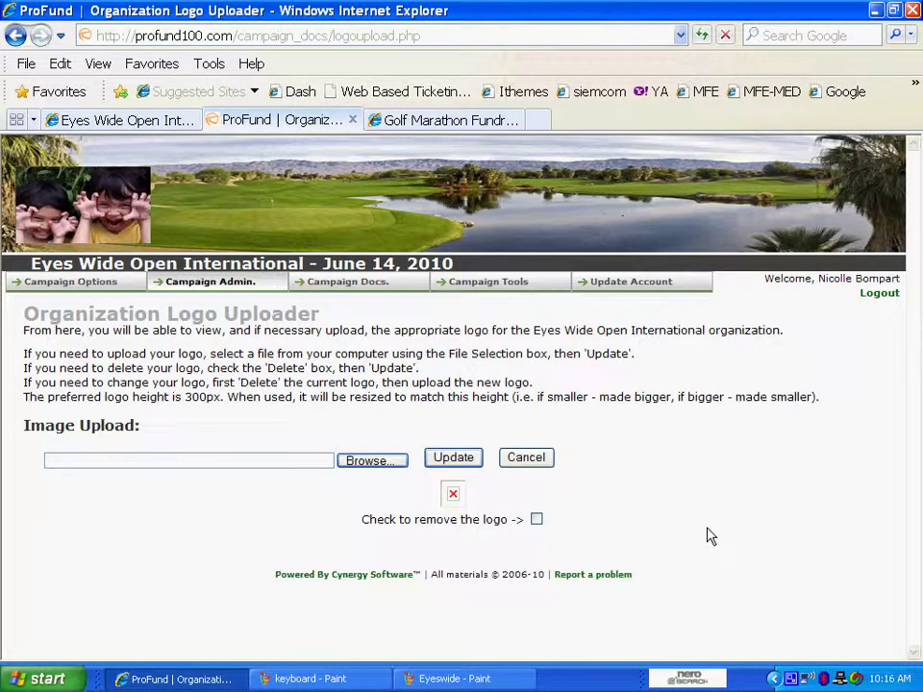
right_click(789, 680)
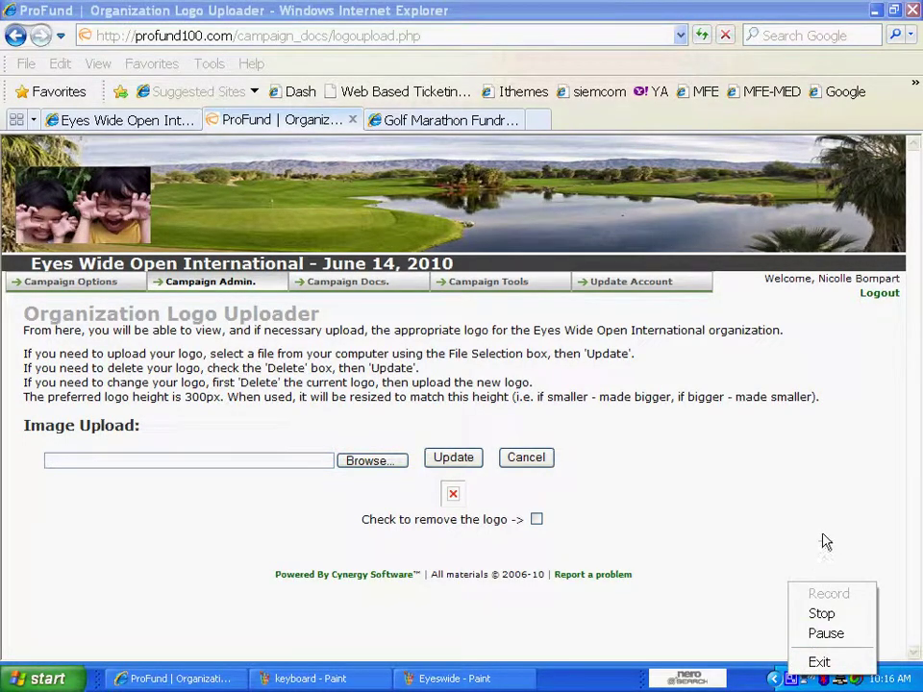